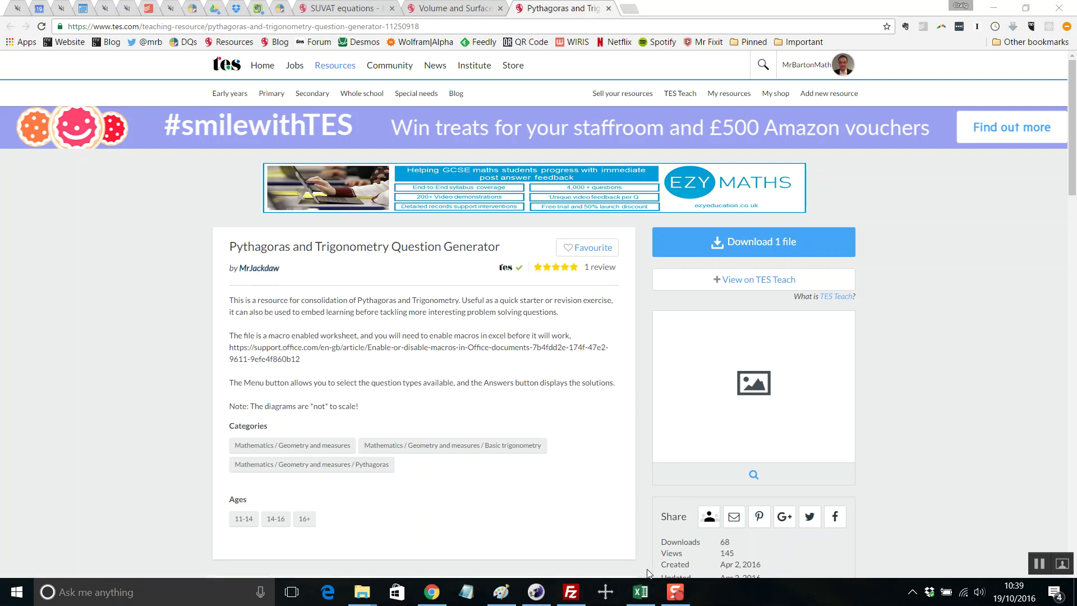
# Bring the TES Pythagoras and Trigonometry Question Generator workbook to the front in Excel
pyautogui.click(641, 592)
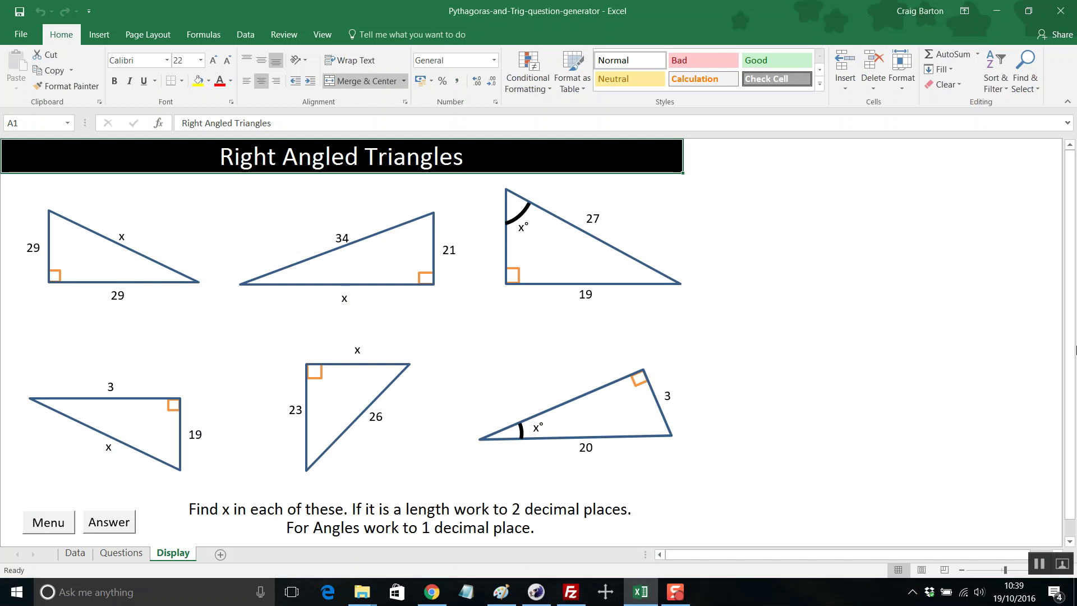
# Show the answers beneath all six triangle questions on the Display sheet
pyautogui.moveTo(1074, 332)
pyautogui.mouseDown()
pyautogui.moveTo(1071, 344)
pyautogui.moveTo(1071, 327)
pyautogui.mouseUp()
pyautogui.click(118, 530)
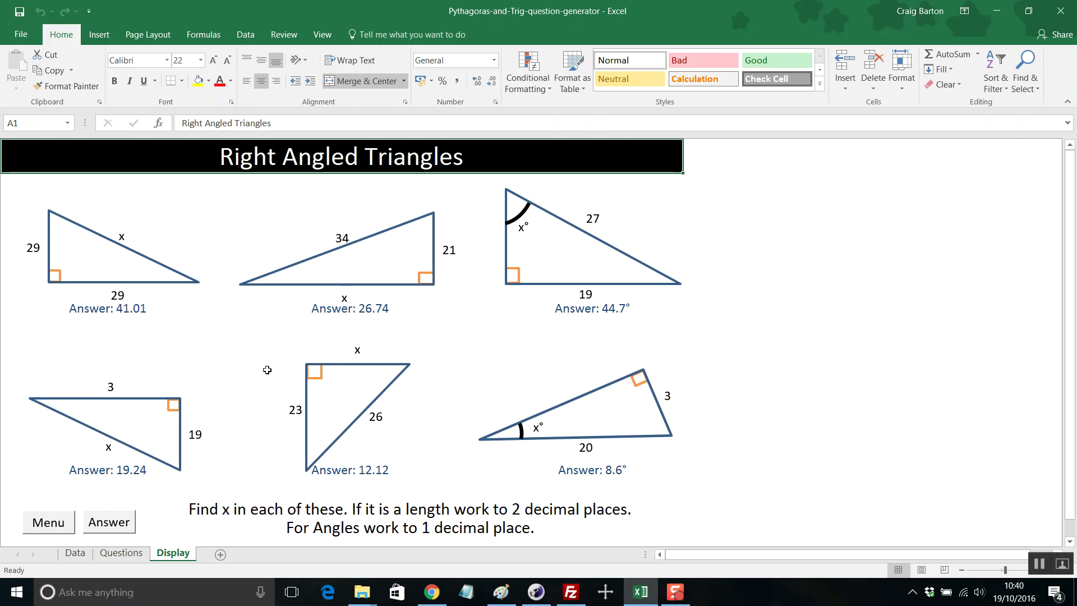
# Generate new questions from only the Find Hypotenuse and Find Shorter Side Pythagoras types
pyautogui.click(61, 522)
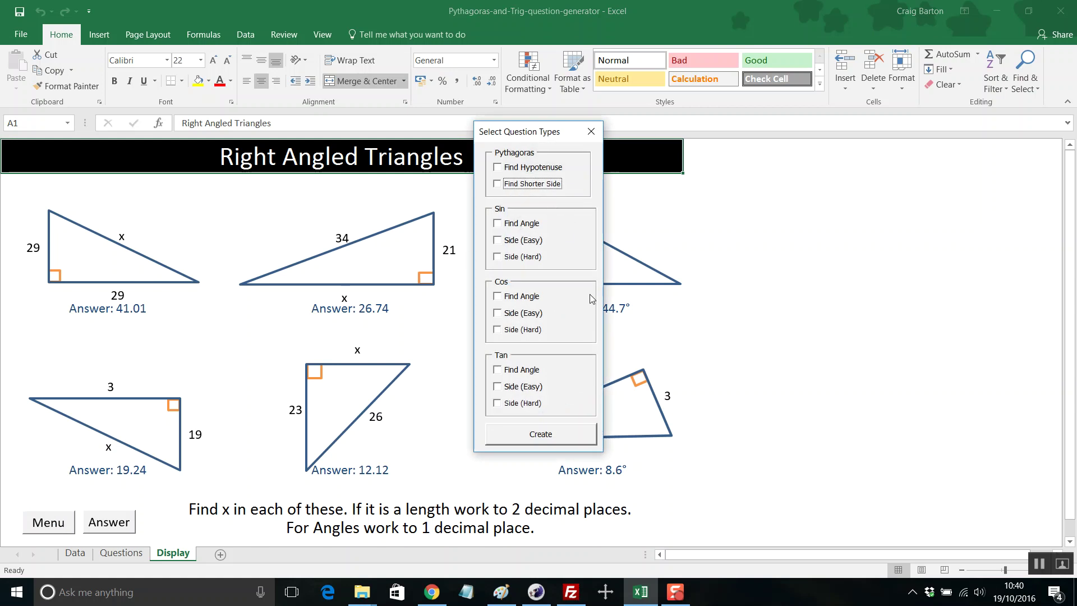
pyautogui.click(497, 167)
pyautogui.click(497, 184)
pyautogui.click(533, 435)
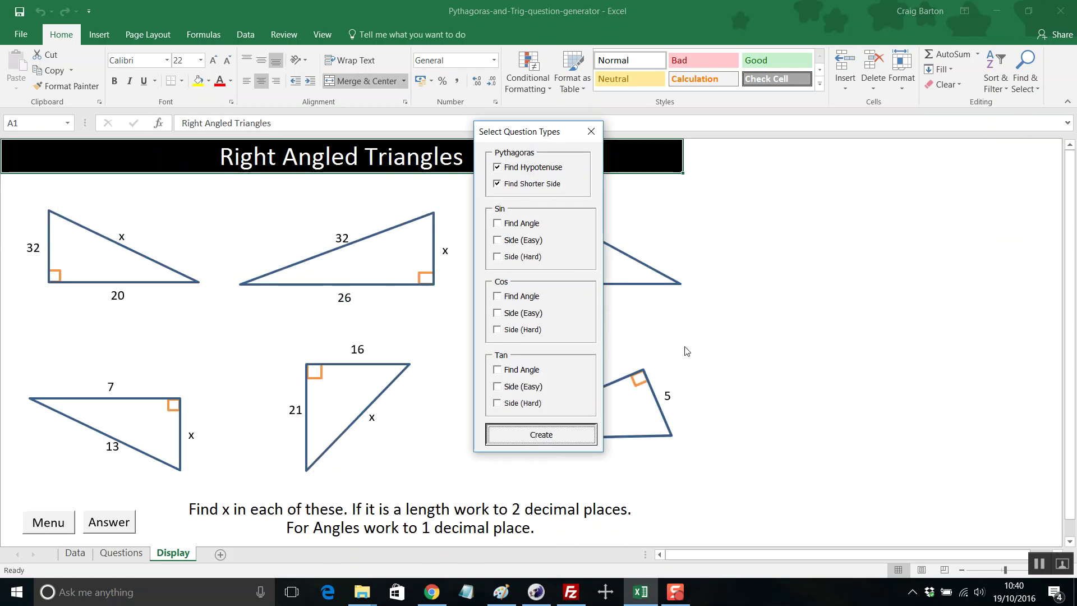
# Move the Select Question Types dialog off the triangles and untick Find Hypotenuse
pyautogui.moveTo(533, 130); pyautogui.dragTo(853, 156)
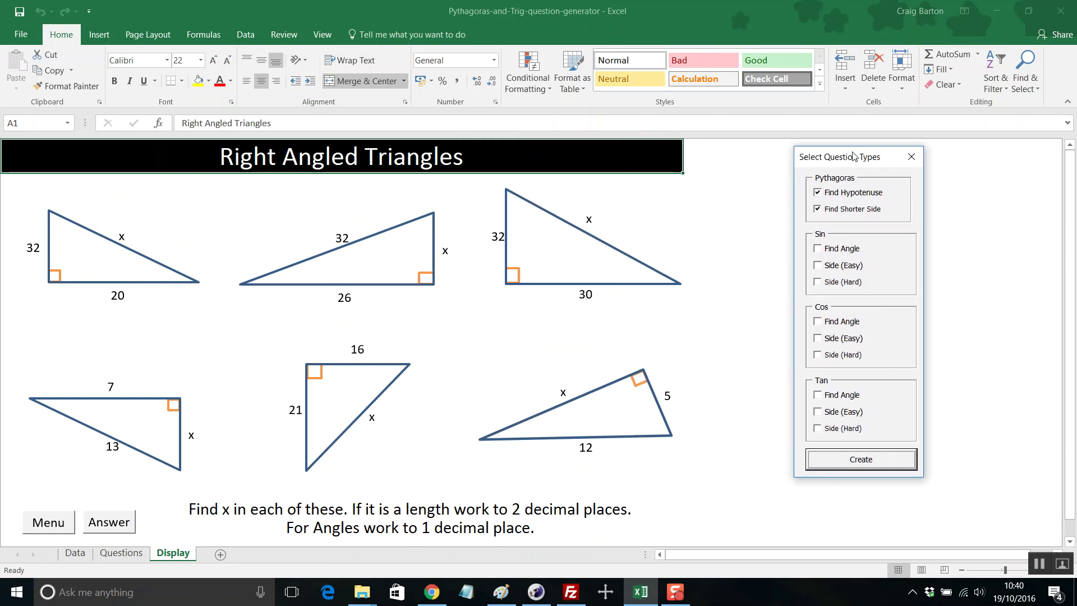
pyautogui.moveTo(853, 155); pyautogui.dragTo(674, 162)
pyautogui.click(638, 199)
# Generate new questions from only the Sin, Cos and Tan Find Angle types
pyautogui.click(638, 216)
pyautogui.click(638, 256)
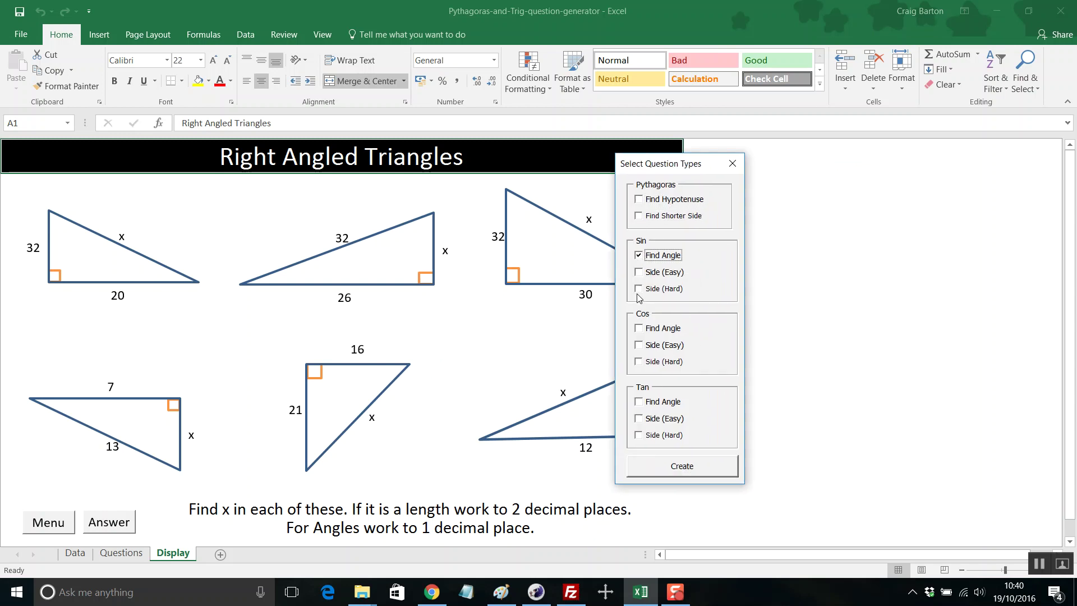
pyautogui.click(640, 329)
pyautogui.click(639, 402)
pyautogui.click(695, 474)
# Reveal the angle-question answers and untick Tan Find Angle
pyautogui.moveTo(678, 161); pyautogui.dragTo(892, 182)
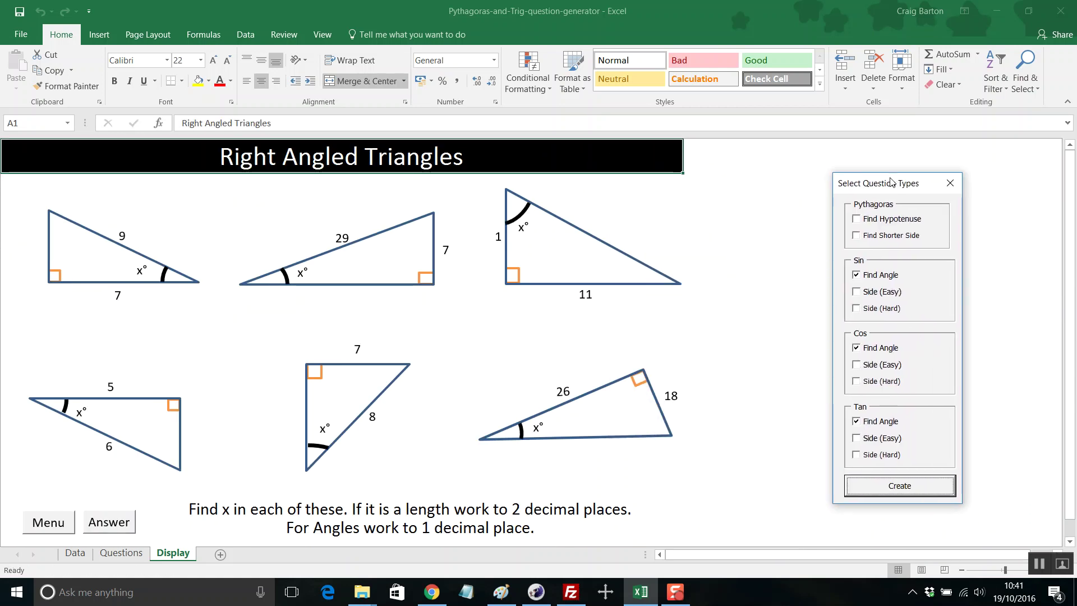
pyautogui.click(117, 530)
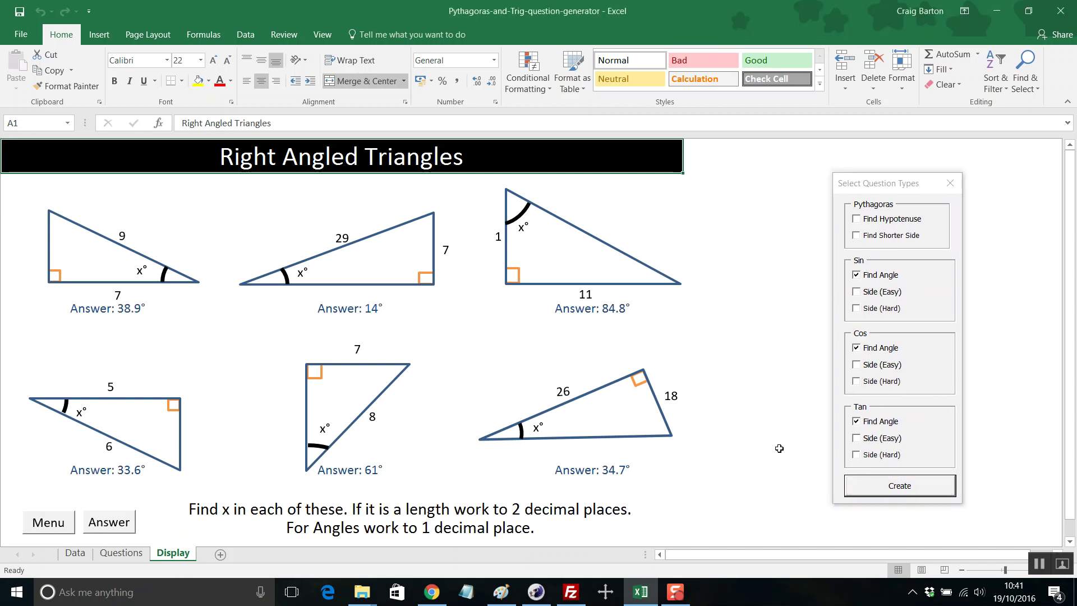
pyautogui.click(857, 422)
# Generate questions from Tan Side (Hard), Cos Side (Easy), Sin Side (Hard) and both Pythagoras types
pyautogui.click(858, 454)
pyautogui.click(856, 348)
pyautogui.click(857, 365)
pyautogui.click(857, 309)
pyautogui.click(857, 235)
pyautogui.click(857, 220)
pyautogui.click(914, 487)
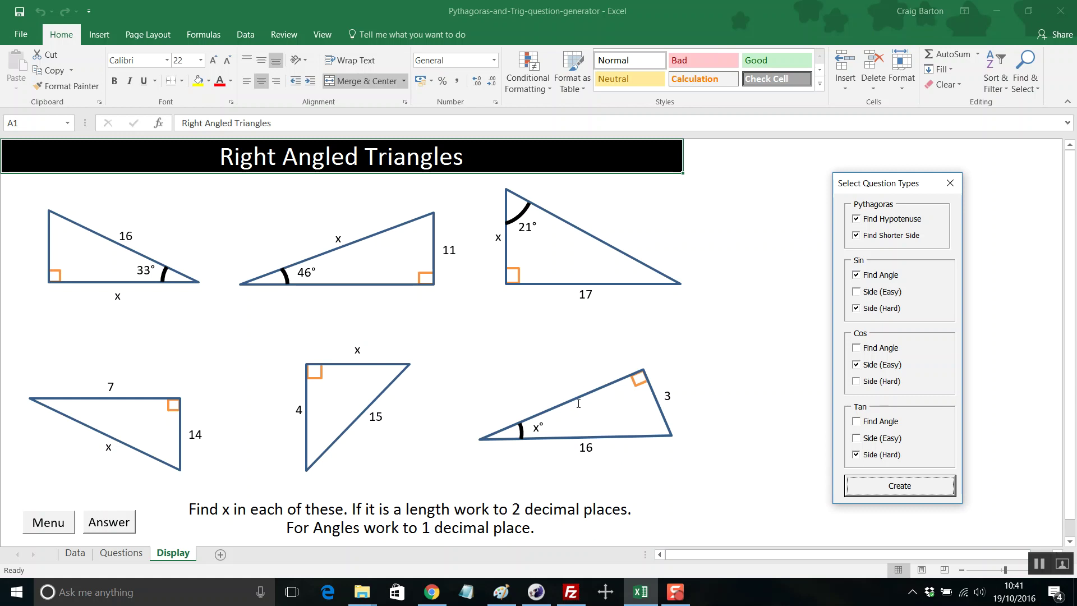
# Create another fresh set, show its answers, and return to the TES page
pyautogui.click(877, 492)
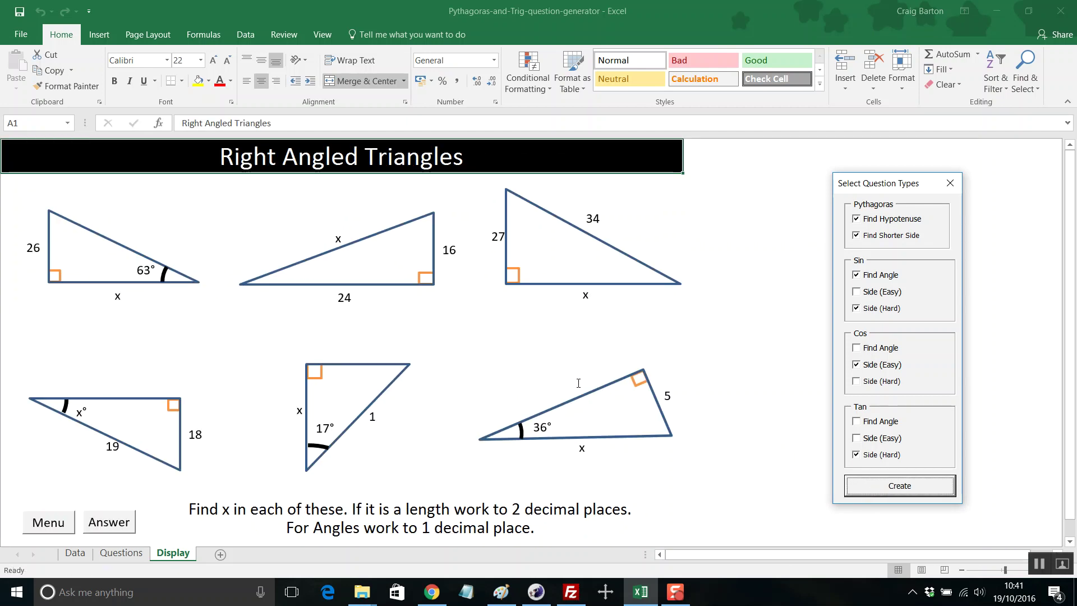
pyautogui.click(110, 526)
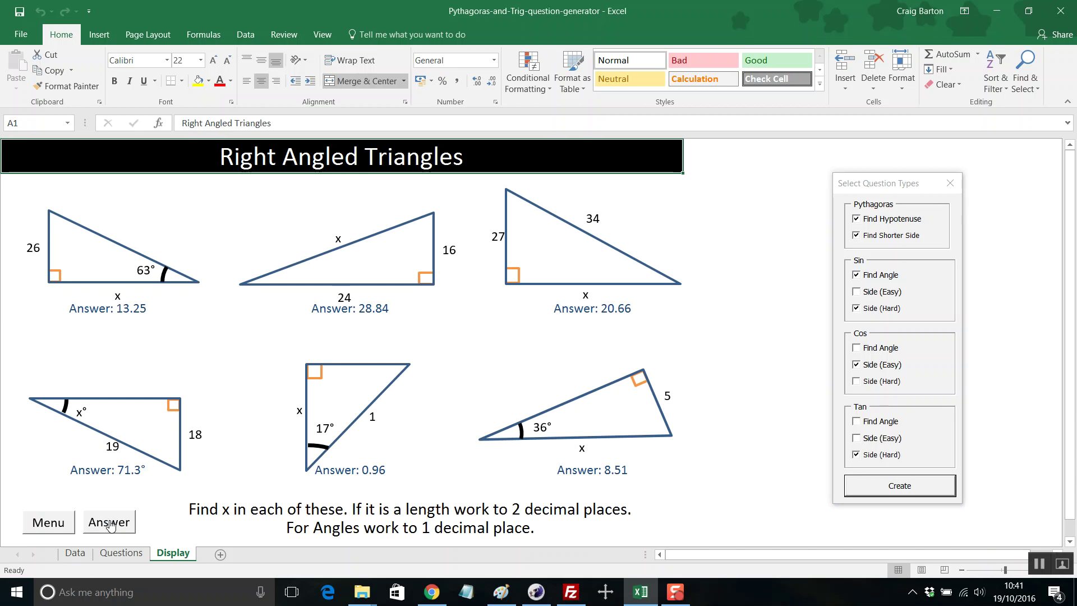
pyautogui.click(437, 599)
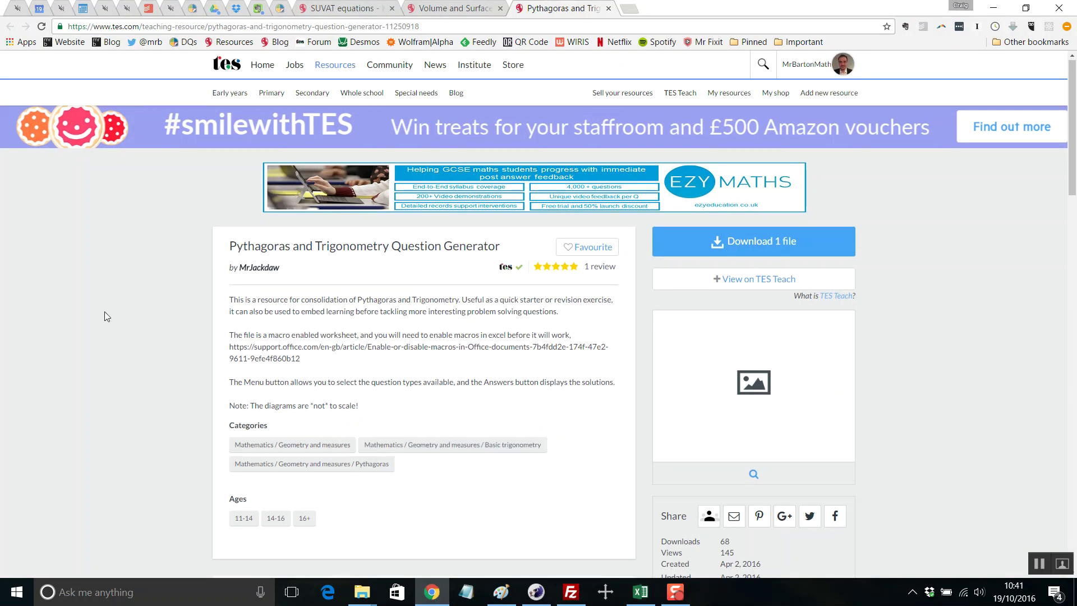
pyautogui.scroll(-1, 131, 292)
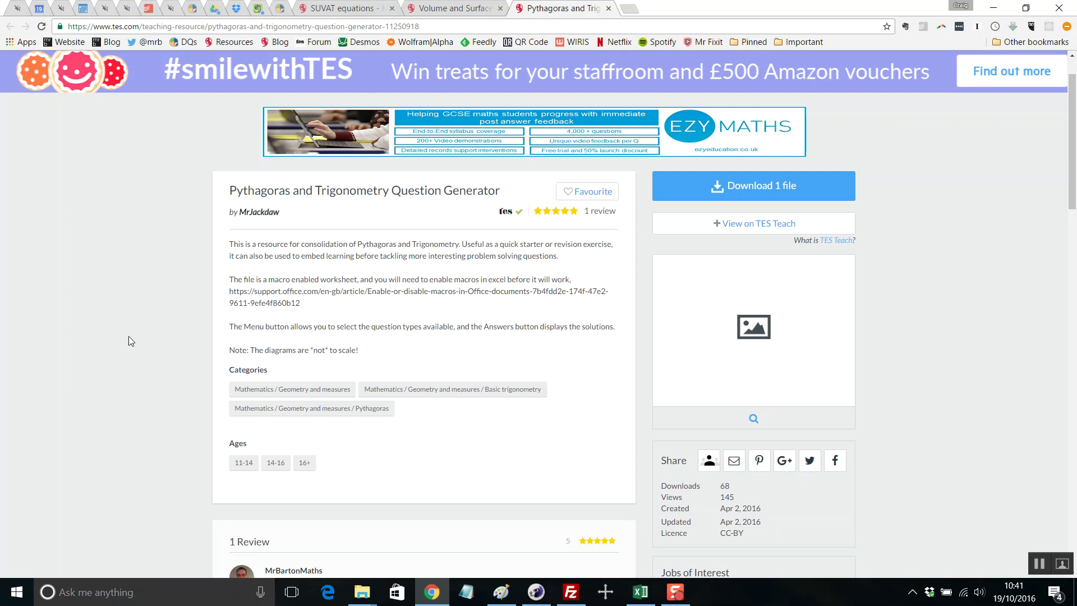
pyautogui.scroll(-2, 113, 390)
pyautogui.scroll(-1, 114, 392)
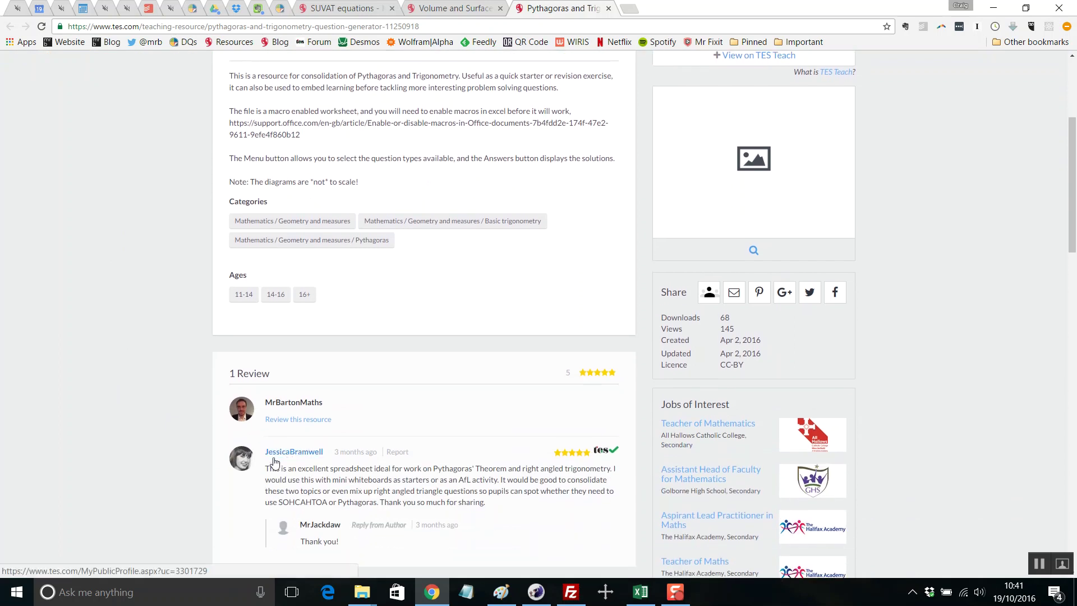
pyautogui.scroll(2, 265, 462)
pyautogui.scroll(1, 156, 333)
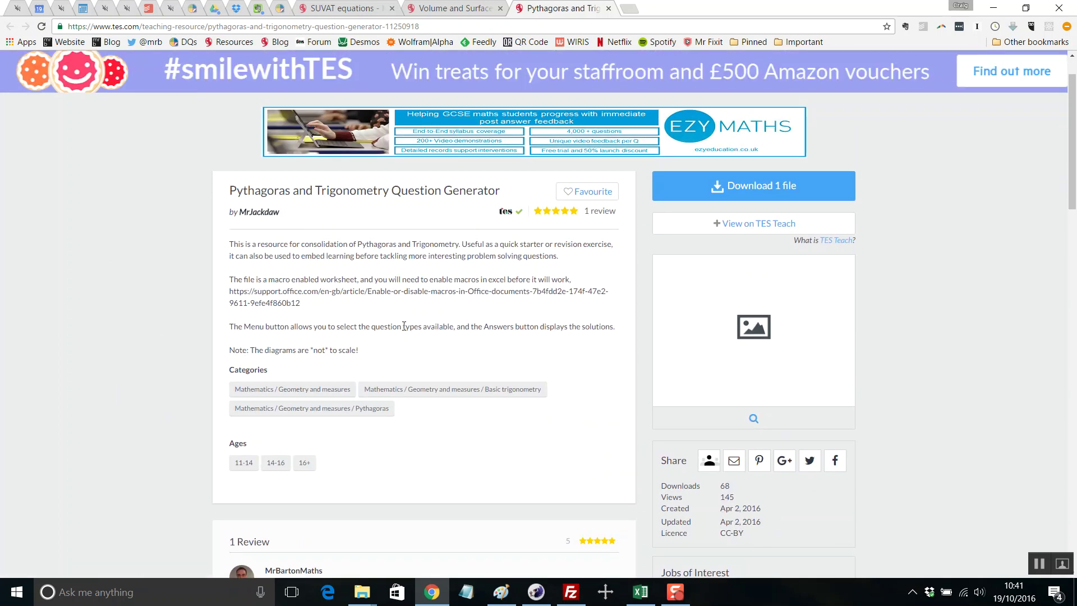
pyautogui.scroll(-3, 385, 288)
pyautogui.scroll(2, 376, 285)
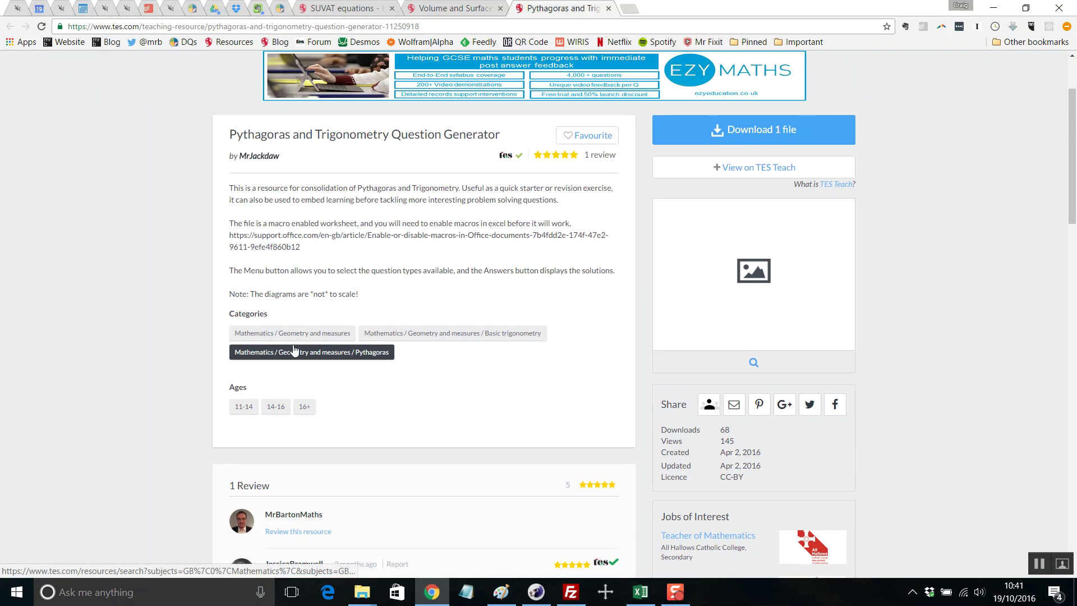
pyautogui.scroll(2, 302, 241)
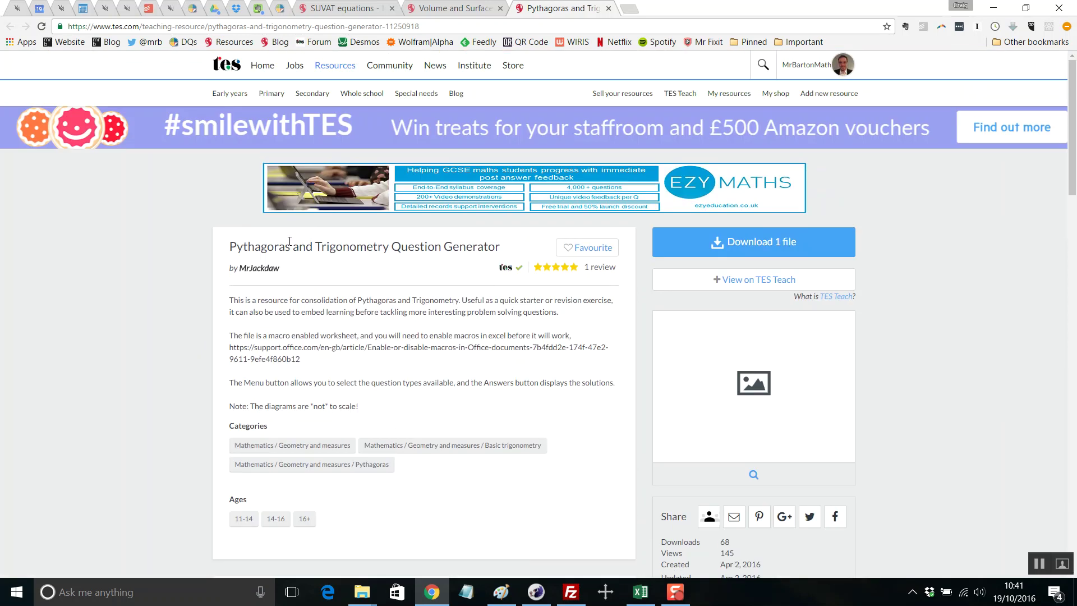